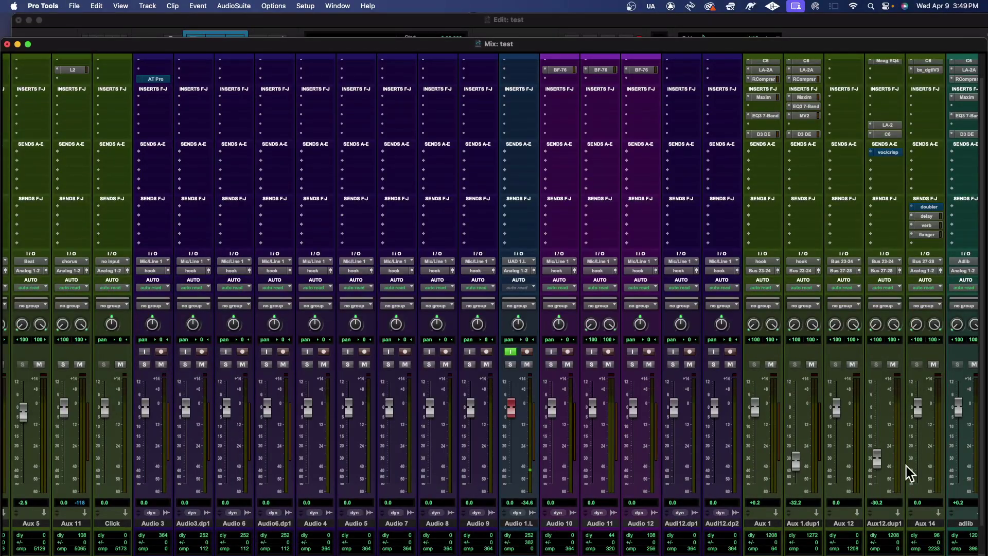
Switch to the Edit window, view the uad x6 Google image results in Chrome, and return to Pro Tools.
{"action": "key", "text": "super+equal"}
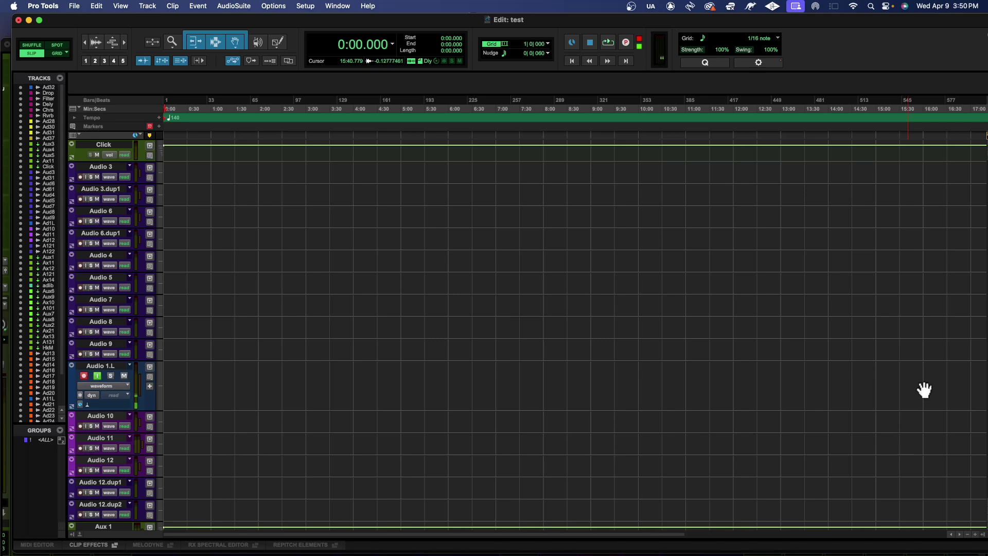
{"action": "mouse_move", "coordinate": [7, 506]}
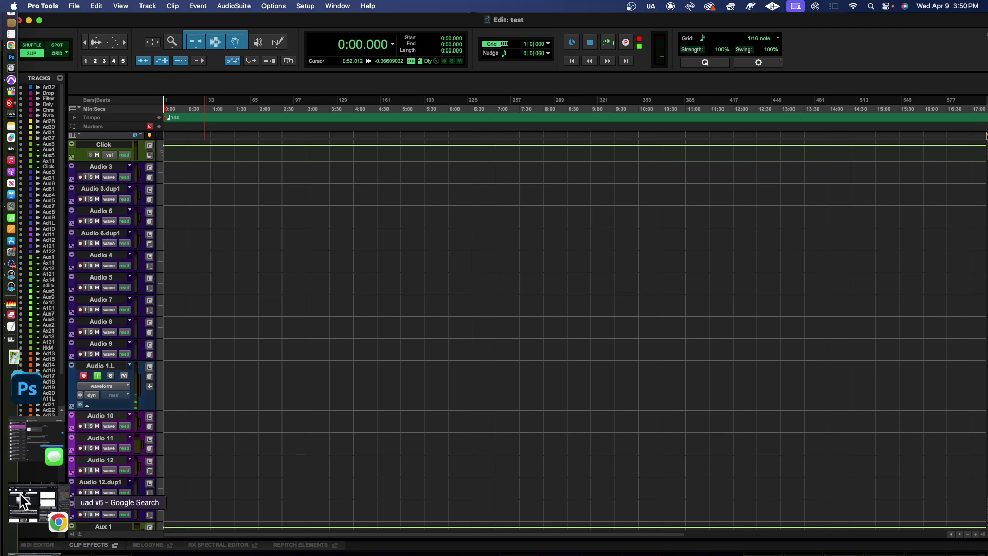
{"action": "left_click", "coordinate": [21, 502]}
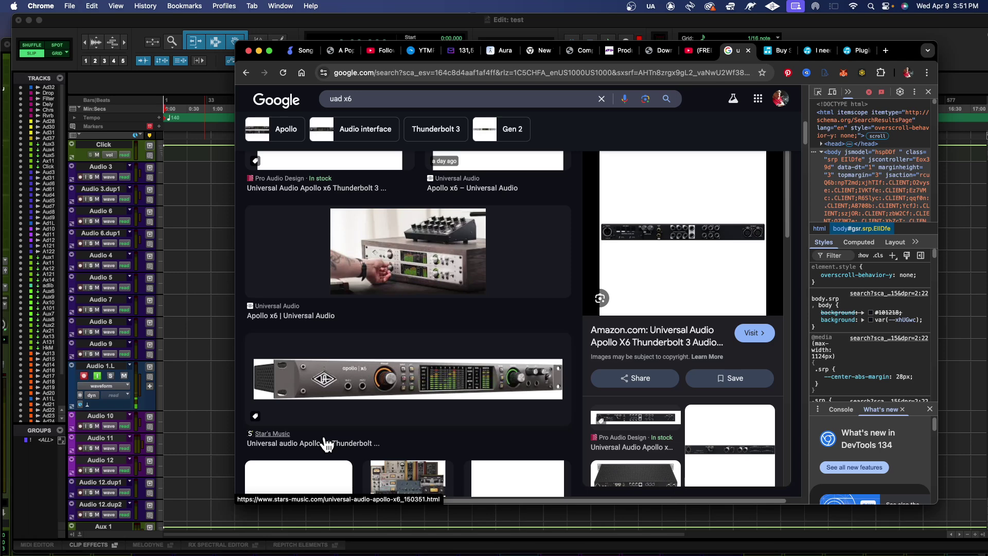
{"action": "left_click", "coordinate": [200, 291]}
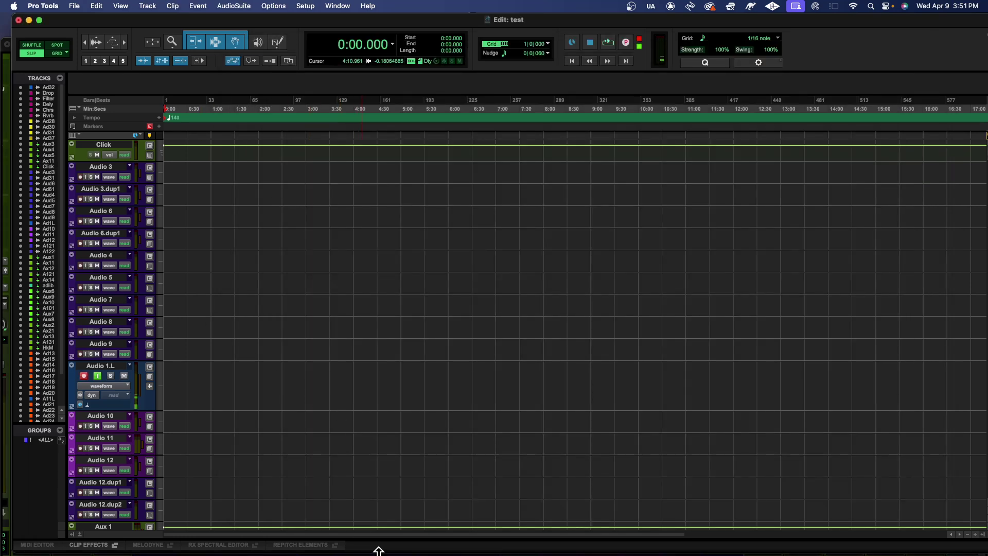
Return to the Mix window and bring up Audio MIDI Setup over it, showing the selected aggregate device in the device list.
{"action": "key", "text": "super+equal"}
{"action": "mouse_move", "coordinate": [12, 498]}
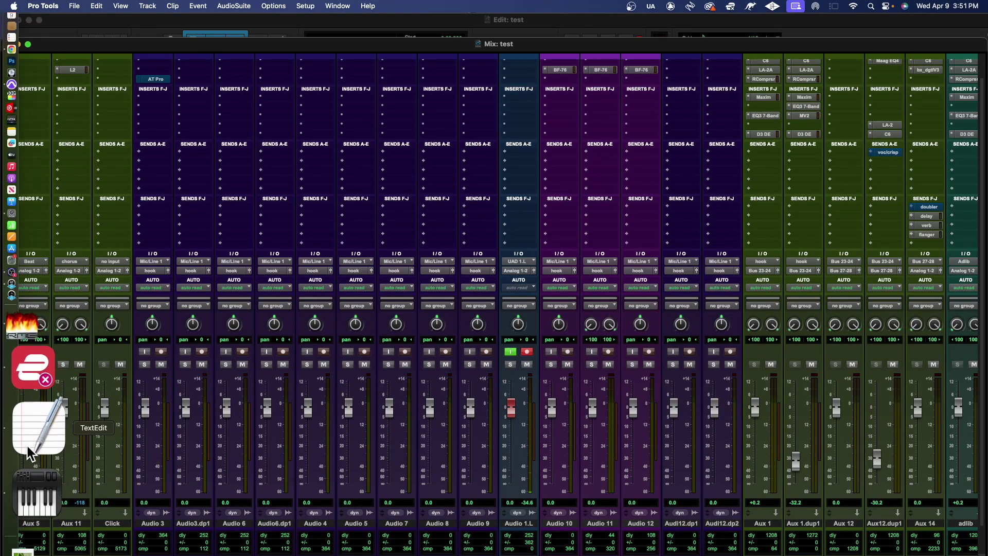
{"action": "left_click", "coordinate": [29, 452]}
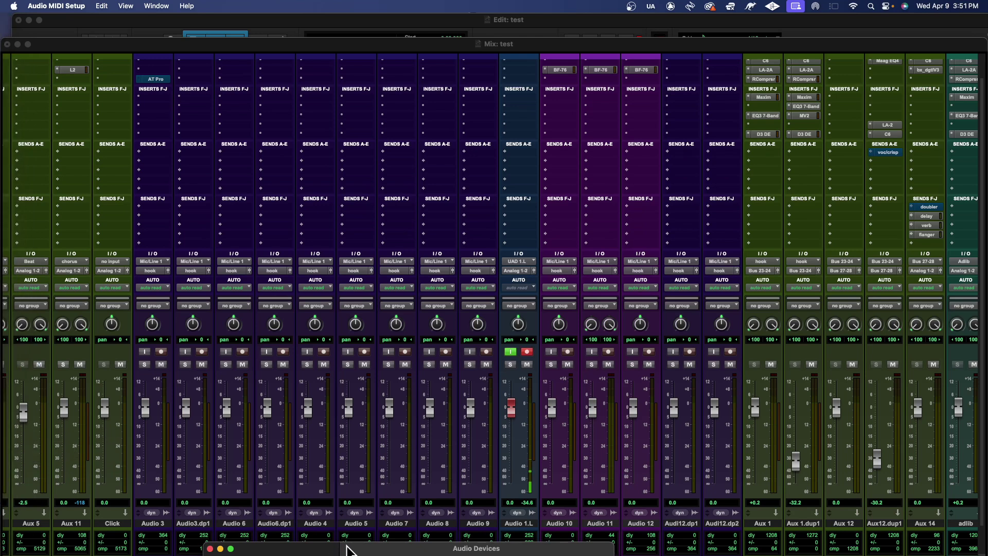
{"action": "left_click_drag", "start_coordinate": [345, 387], "coordinate": [327, 221]}
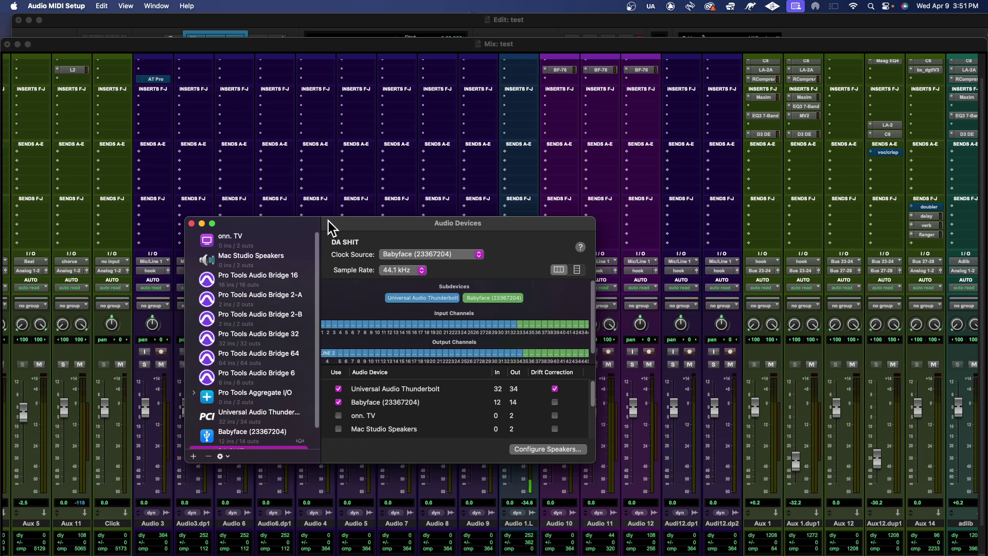
{"action": "scroll", "coordinate": [285, 399], "scroll_direction": "down", "scroll_amount": 2}
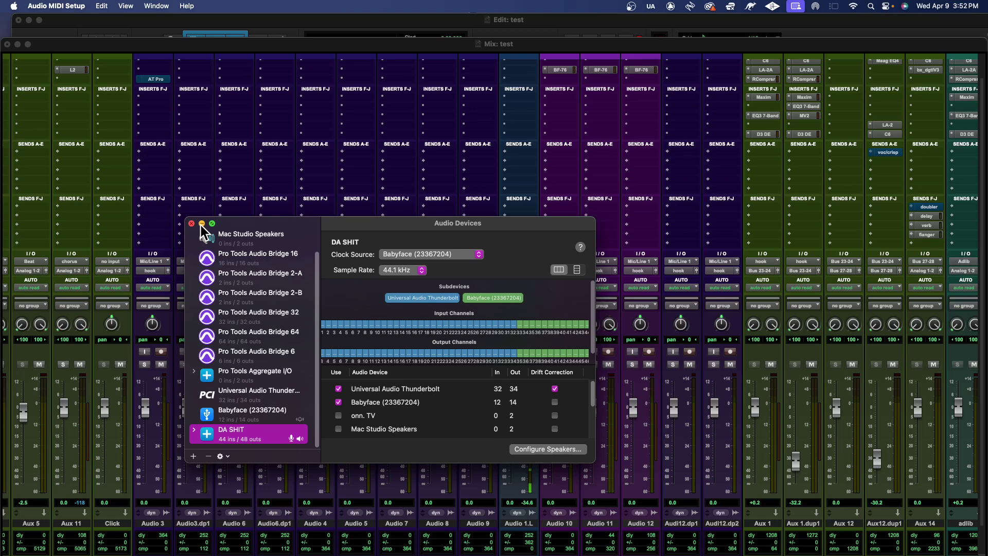
Examine the option for creating an aggregate device and the audio devices available as its subdevices, then minimize Audio MIDI Setup.
{"action": "left_click", "coordinate": [193, 457]}
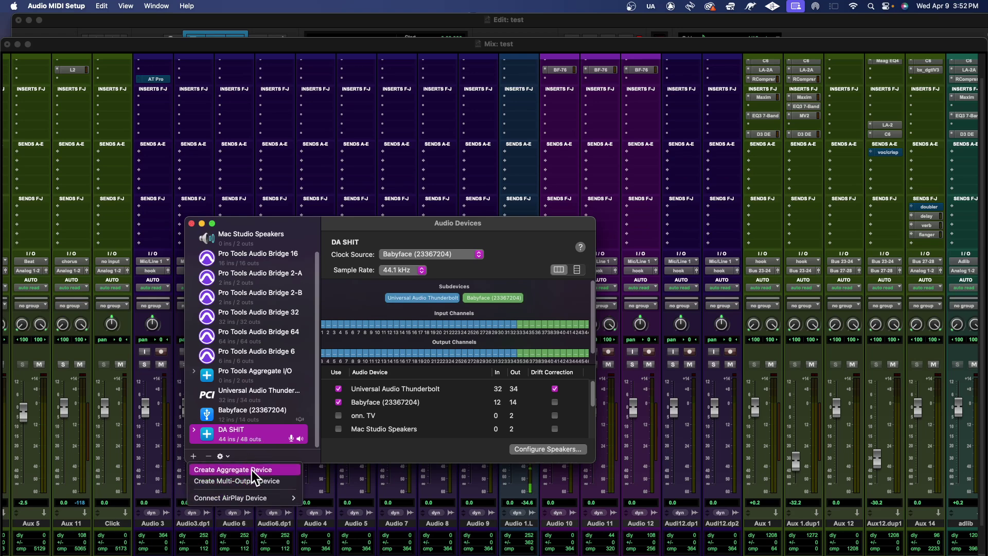
{"action": "left_click", "coordinate": [425, 459]}
{"action": "scroll", "coordinate": [403, 409], "scroll_direction": "down", "scroll_amount": 2}
{"action": "scroll", "coordinate": [405, 409], "scroll_direction": "up", "scroll_amount": 2}
{"action": "scroll", "coordinate": [405, 408], "scroll_direction": "down", "scroll_amount": 5}
{"action": "scroll", "coordinate": [404, 408], "scroll_direction": "up", "scroll_amount": 5}
{"action": "scroll", "coordinate": [406, 409], "scroll_direction": "down", "scroll_amount": 4}
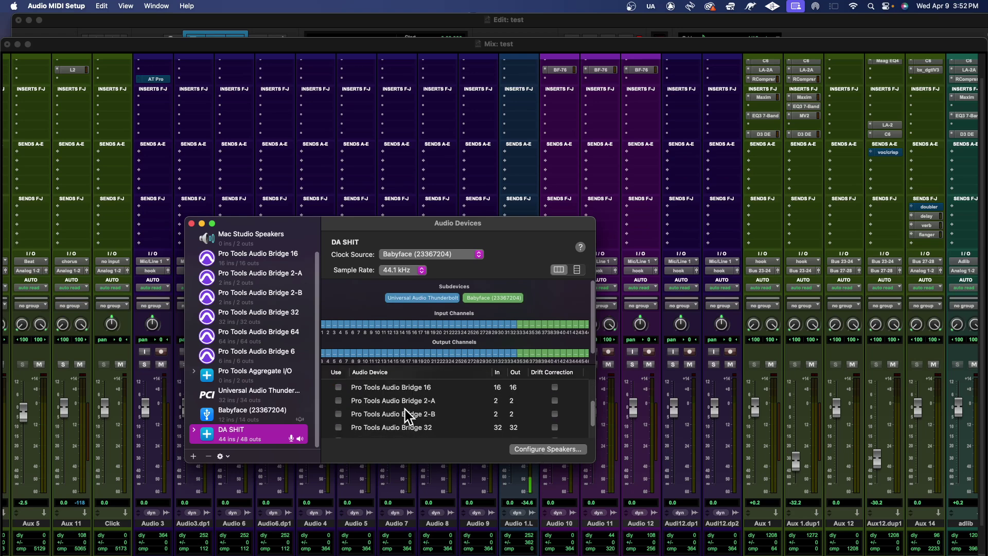
{"action": "scroll", "coordinate": [405, 411], "scroll_direction": "up", "scroll_amount": 4}
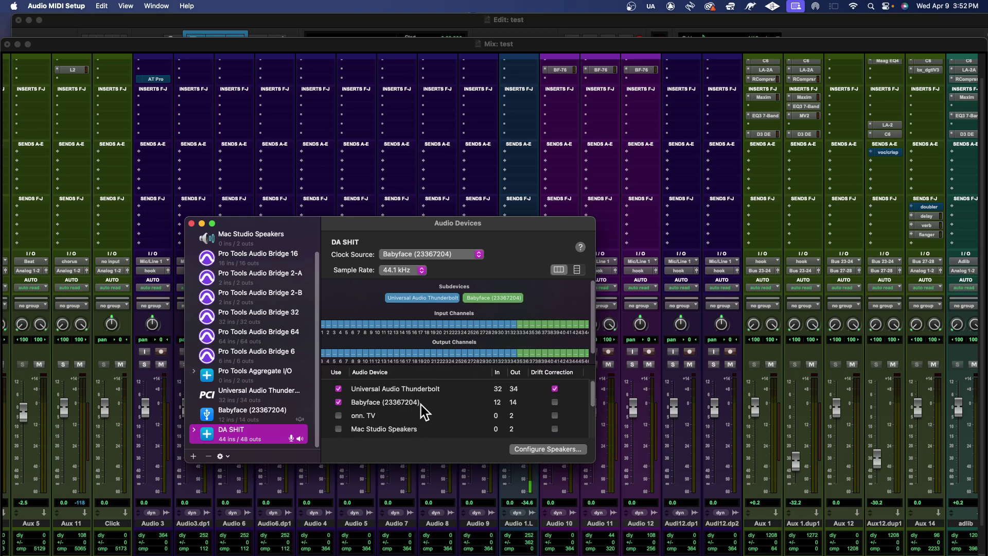
{"action": "scroll", "coordinate": [395, 409], "scroll_direction": "down", "scroll_amount": 1}
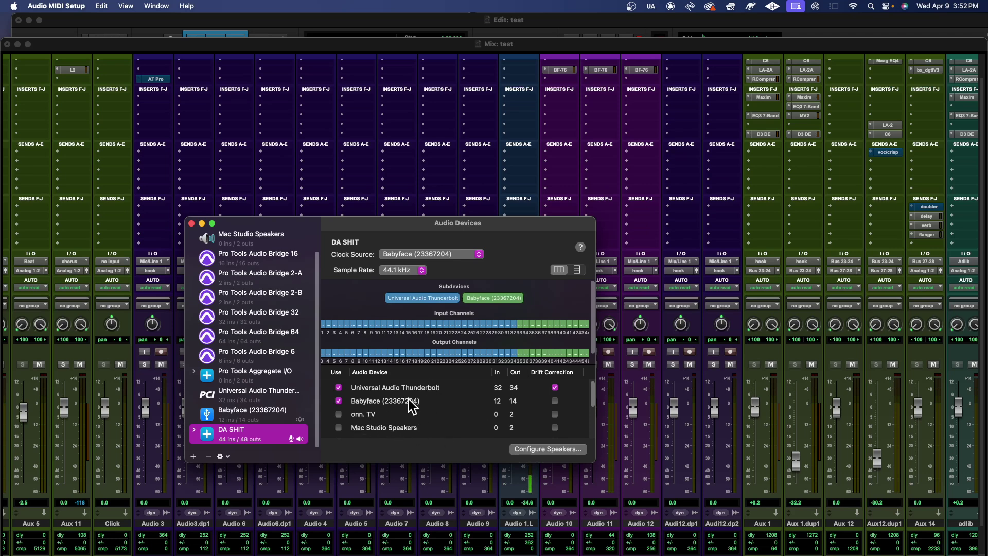
{"action": "scroll", "coordinate": [463, 407], "scroll_direction": "down", "scroll_amount": 5}
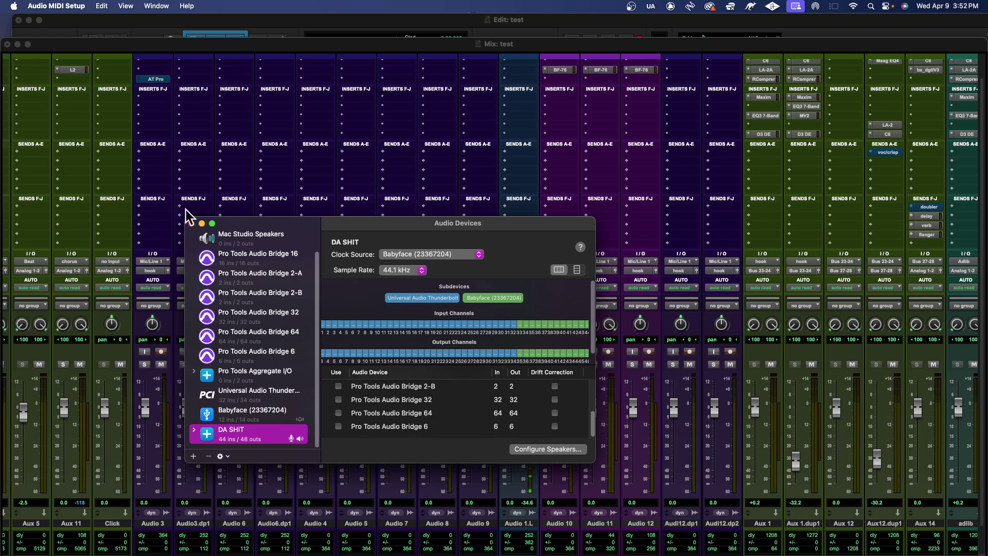
{"action": "left_click", "coordinate": [202, 224]}
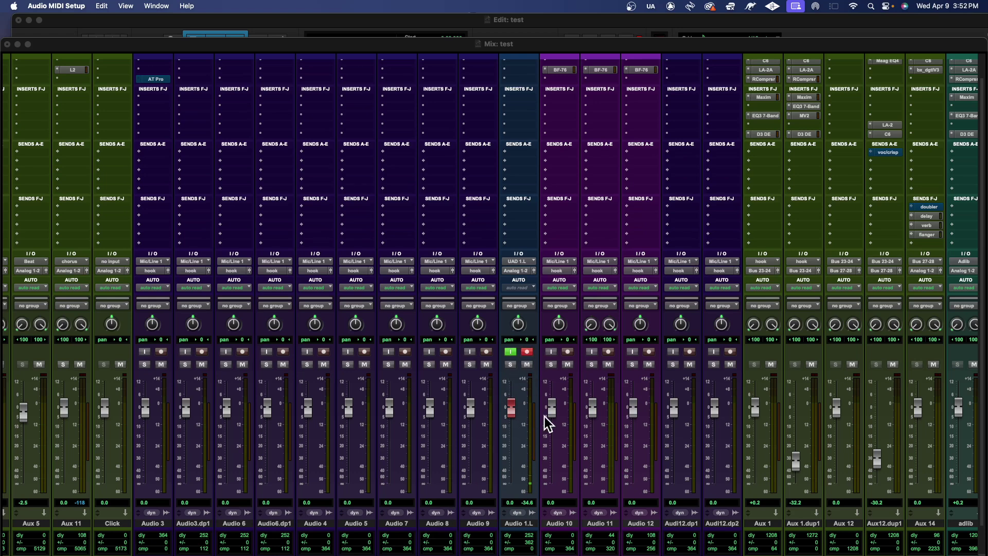
Open RME TotalMix FX to examine the Babyface's analog input channels and routing, then minimize it.
{"action": "mouse_move", "coordinate": [9, 396]}
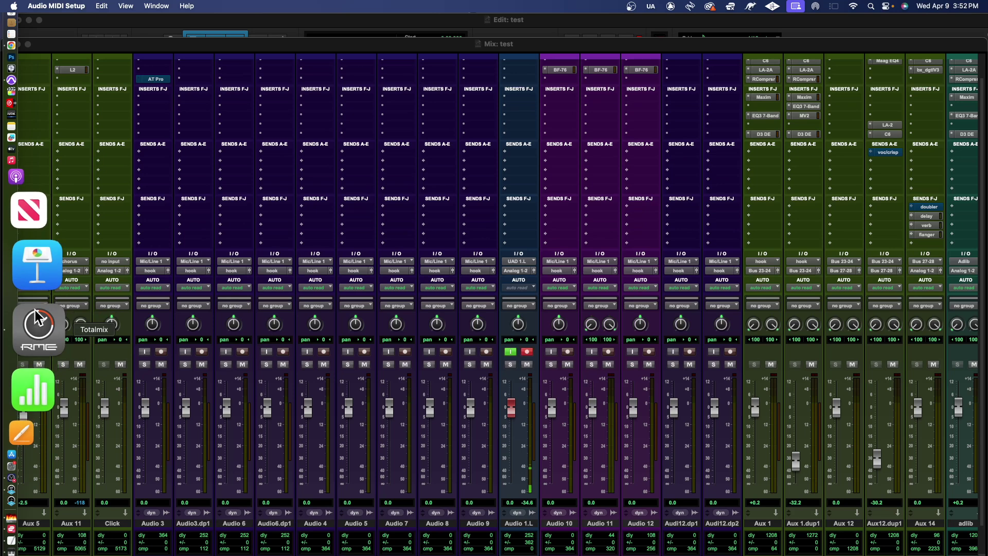
{"action": "left_click", "coordinate": [34, 312]}
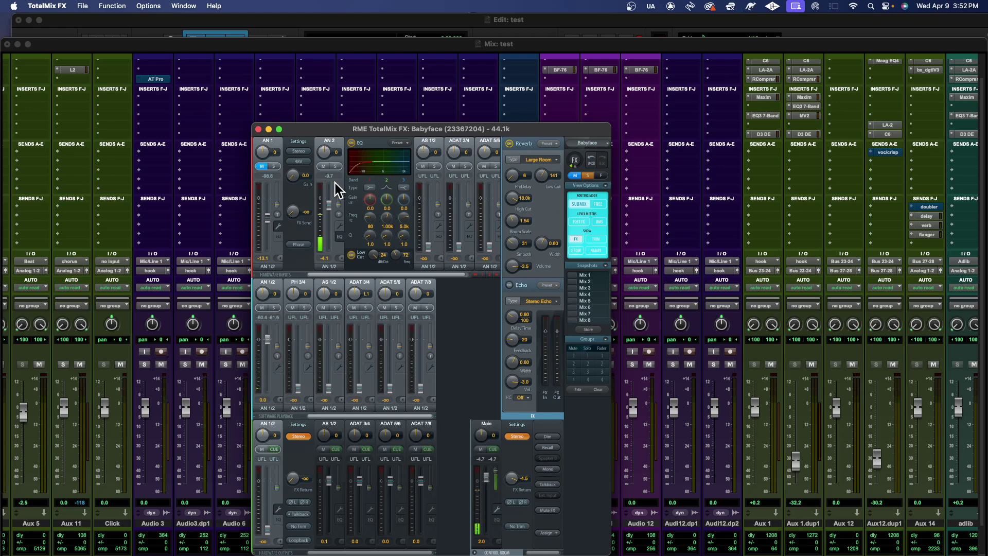
{"action": "left_click", "coordinate": [269, 129]}
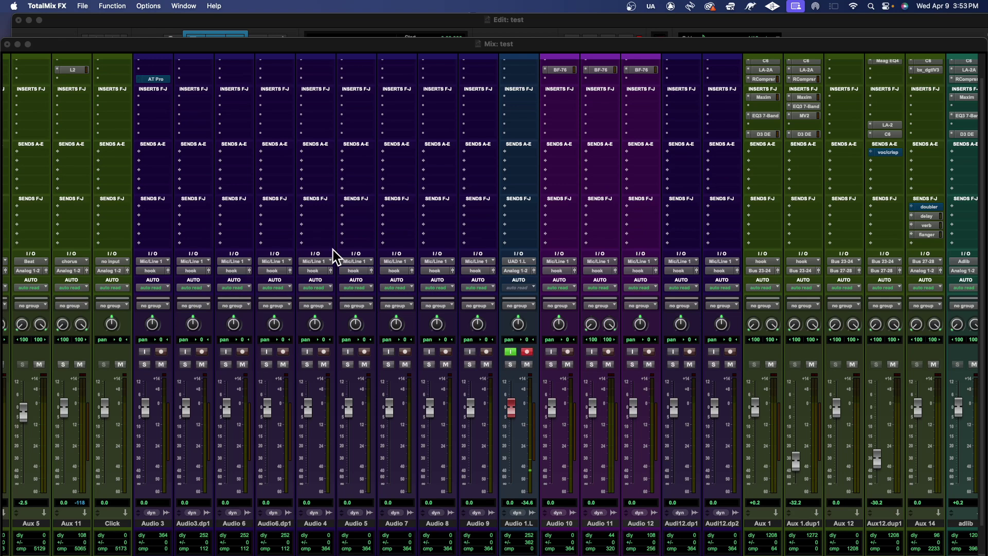
Open UAD Console and view the SSL 4000 E Channel Strip in the Unison slot of Analog 1, then close the plug-in.
{"action": "mouse_move", "coordinate": [3, 299]}
{"action": "mouse_move", "coordinate": [2, 423]}
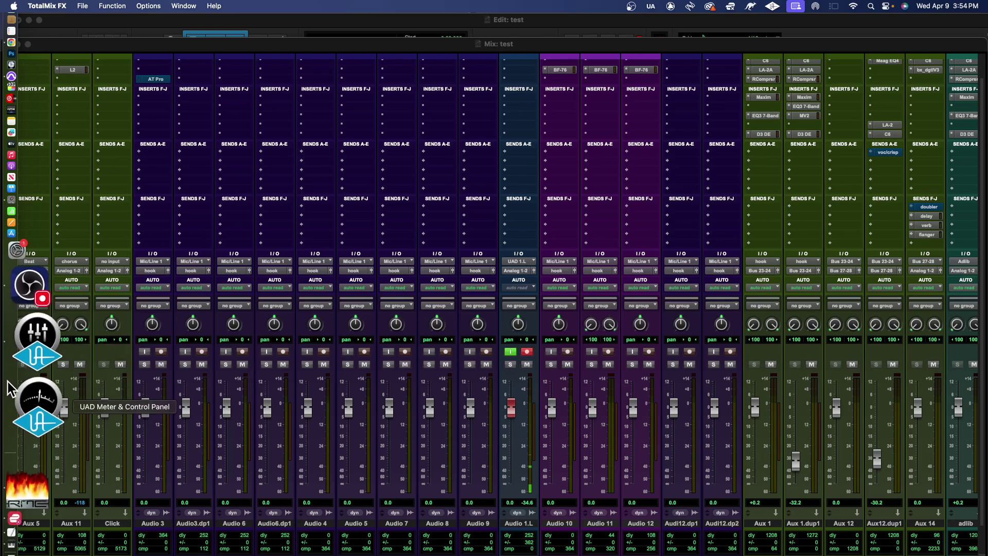
{"action": "left_click", "coordinate": [16, 383]}
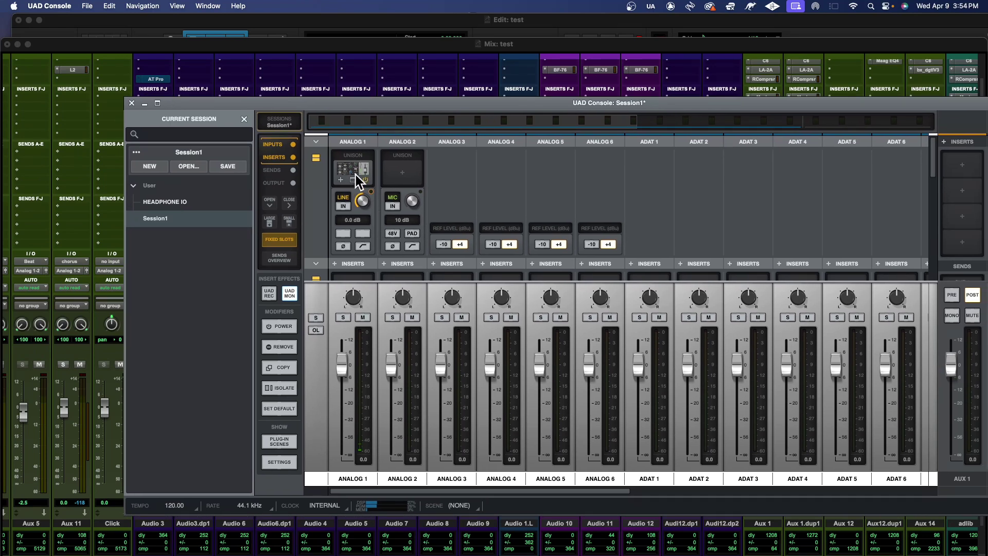
{"action": "left_click", "coordinate": [356, 175]}
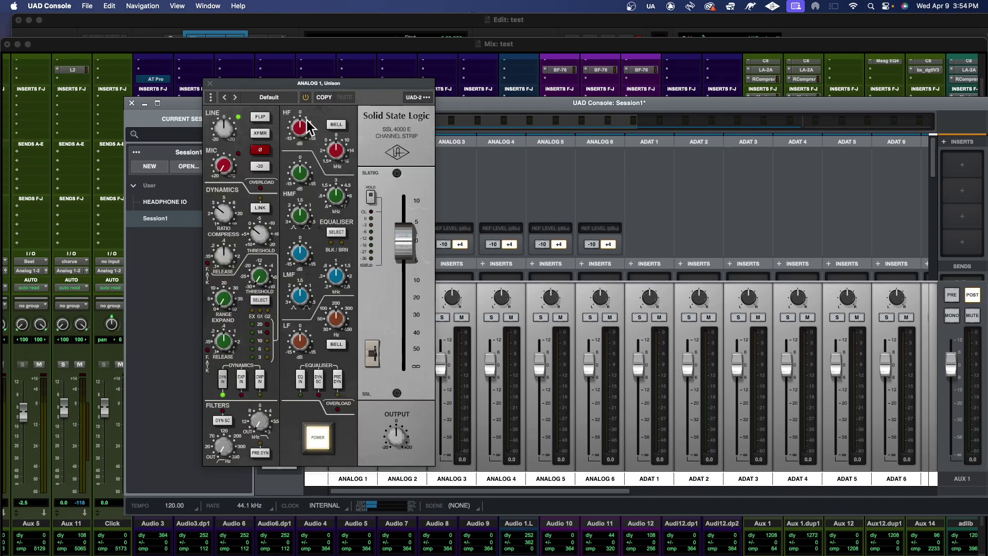
{"action": "left_click_drag", "start_coordinate": [259, 89], "coordinate": [322, 156]}
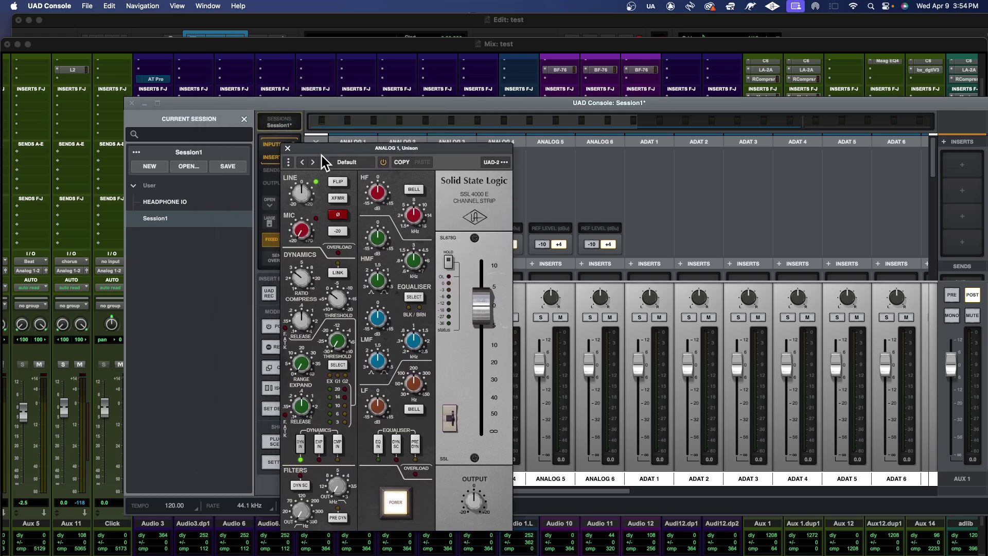
{"action": "left_click", "coordinate": [287, 149]}
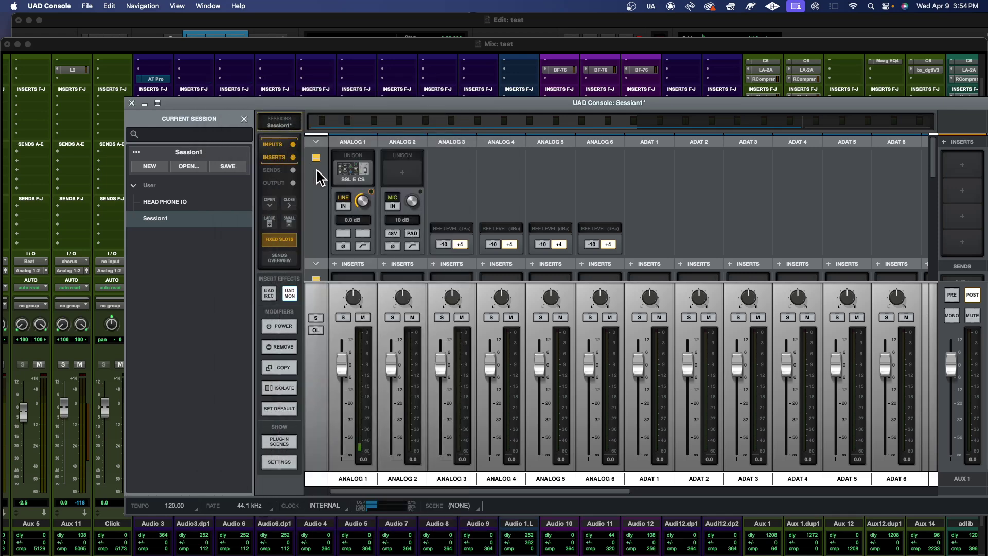
Examine the console's sends and inserts, view the plug-in choices for Analog 1's first insert, and close the list without choosing one.
{"action": "scroll", "coordinate": [378, 209], "scroll_direction": "down", "scroll_amount": 5}
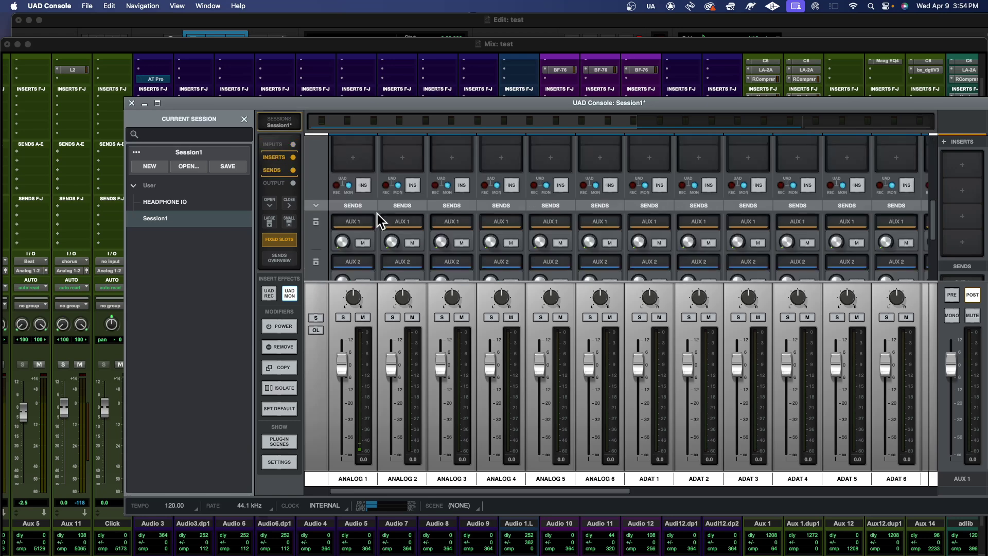
{"action": "scroll", "coordinate": [378, 214], "scroll_direction": "up", "scroll_amount": 5}
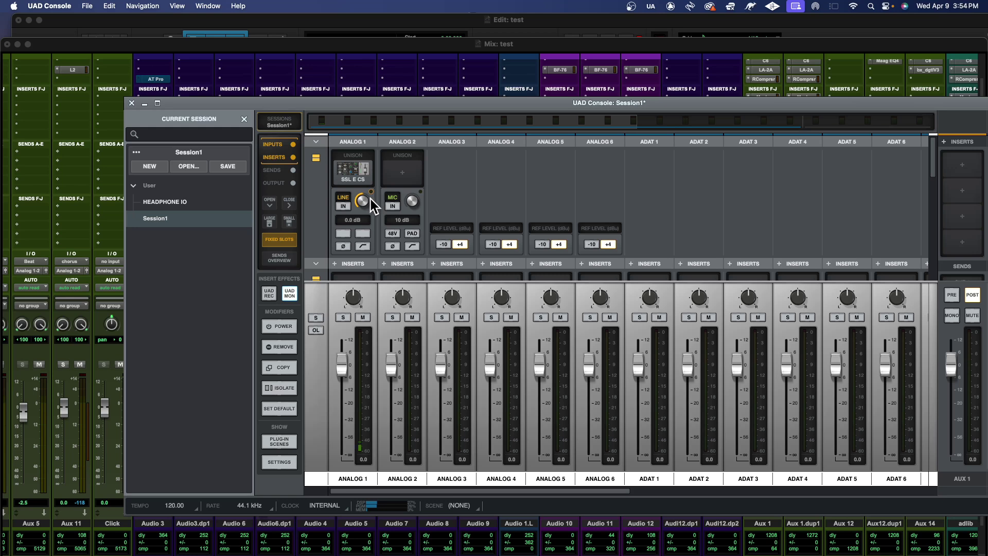
{"action": "scroll", "coordinate": [383, 210], "scroll_direction": "down", "scroll_amount": 1}
{"action": "scroll", "coordinate": [383, 210], "scroll_direction": "up", "scroll_amount": 1}
{"action": "scroll", "coordinate": [371, 199], "scroll_direction": "down", "scroll_amount": 1}
{"action": "scroll", "coordinate": [360, 227], "scroll_direction": "down", "scroll_amount": 1}
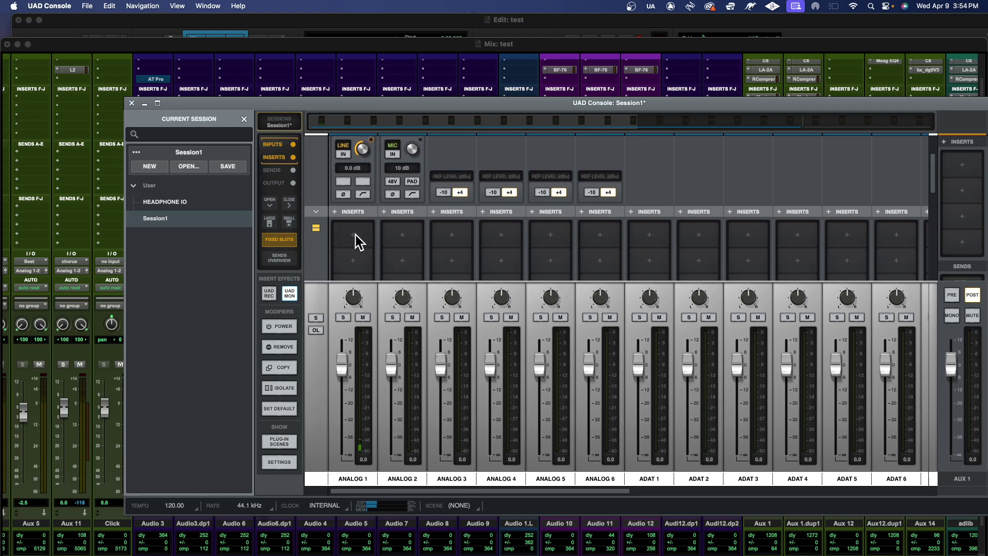
{"action": "left_click", "coordinate": [355, 237]}
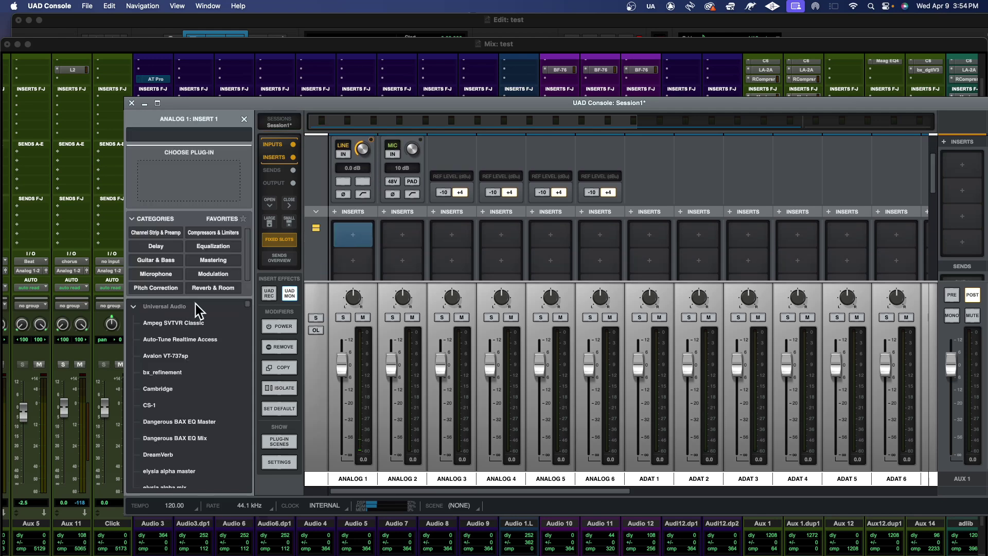
{"action": "left_click", "coordinate": [353, 247]}
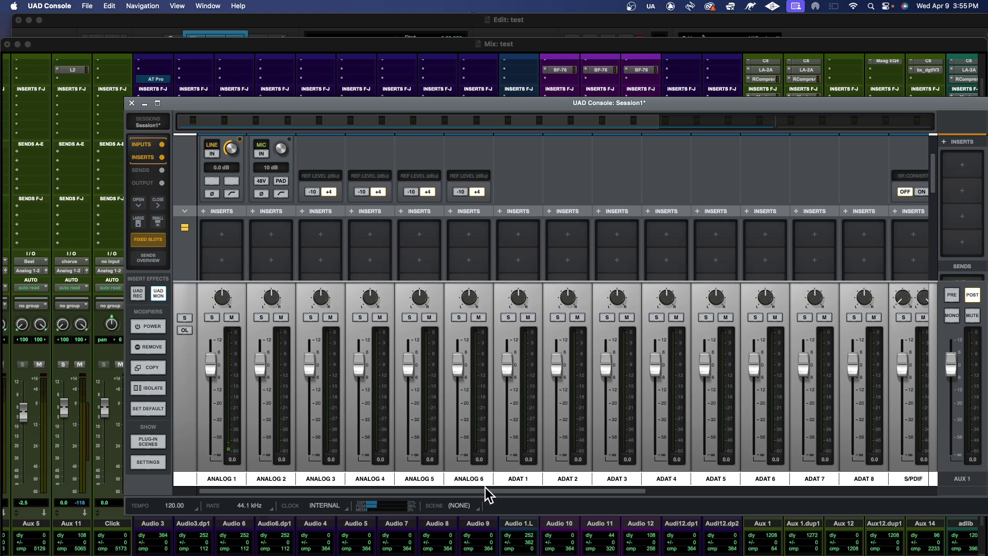
Switch to TotalMix FX and view the output routing choices of the AN 1/2 software playback channel without changing the assignment.
{"action": "left_click_drag", "start_coordinate": [489, 492], "coordinate": [422, 541]}
{"action": "mouse_move", "coordinate": [2, 333]}
{"action": "left_click", "coordinate": [32, 315]}
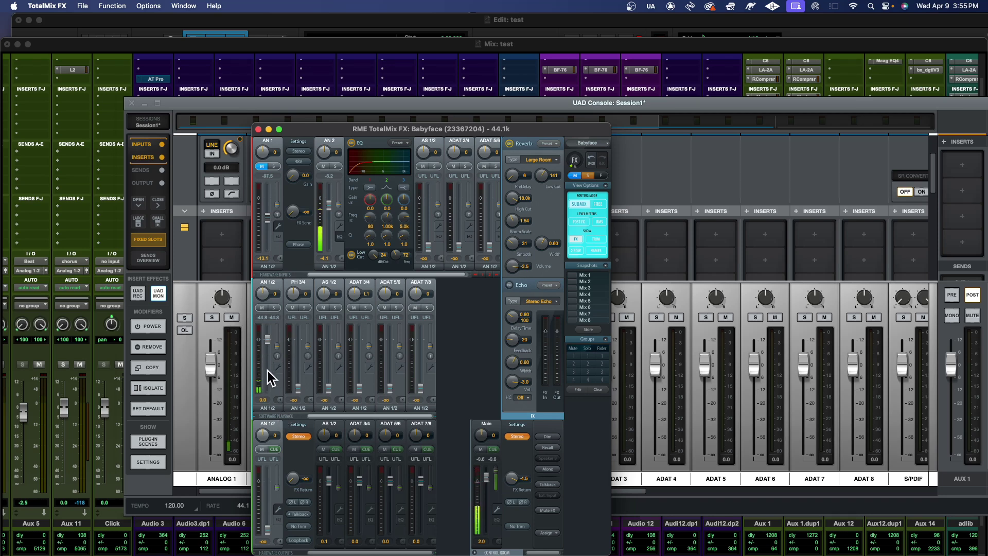
{"action": "left_click", "coordinate": [266, 409]}
{"action": "left_click", "coordinate": [273, 421]}
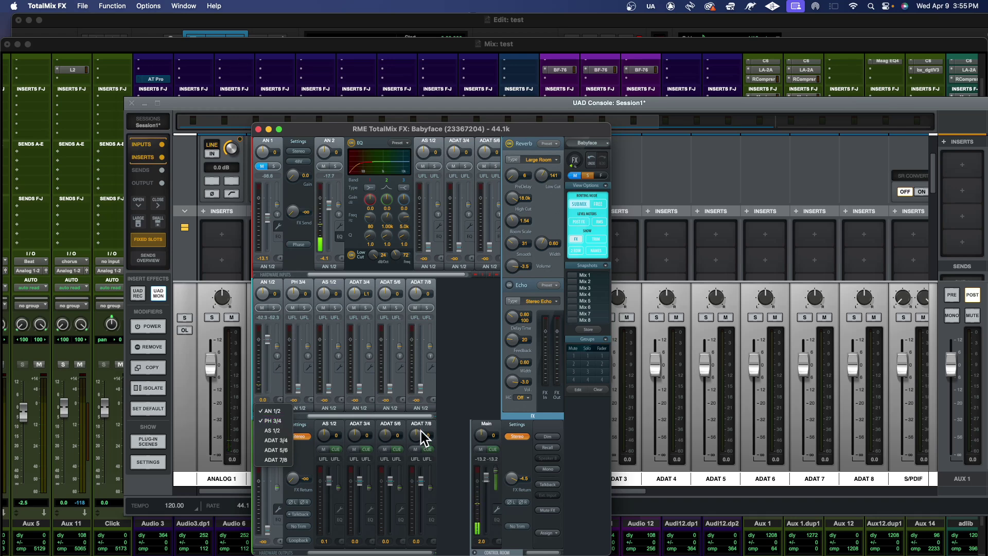
{"action": "left_click", "coordinate": [475, 358]}
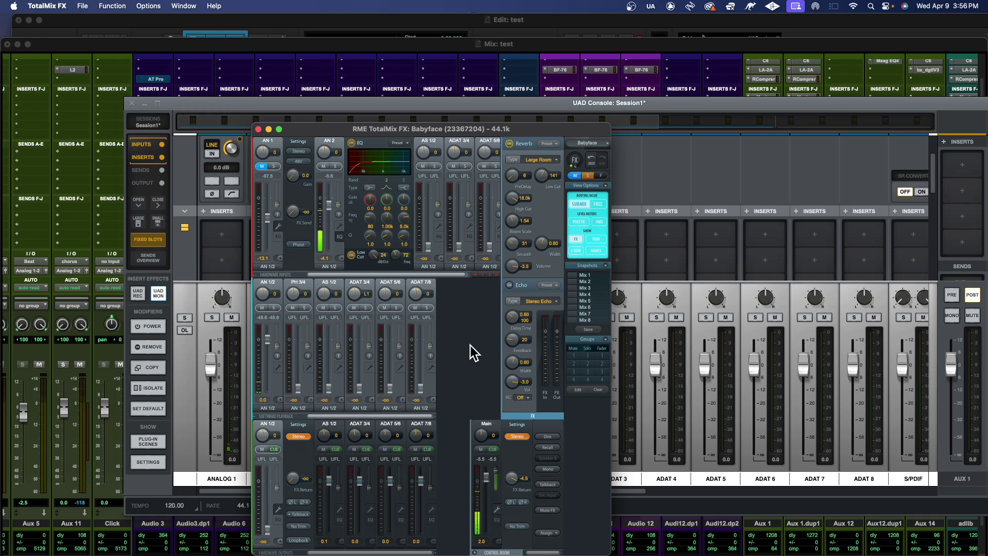
Switch to UAD Console and examine the cue sends and monitor outputs of its channels.
{"action": "left_click", "coordinate": [696, 497]}
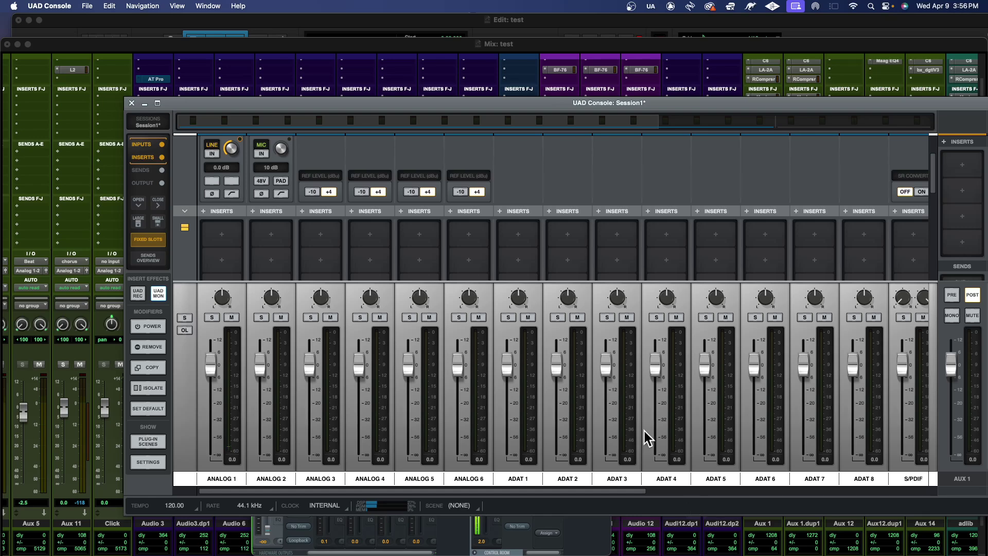
{"action": "scroll", "coordinate": [222, 198], "scroll_direction": "down", "scroll_amount": 5}
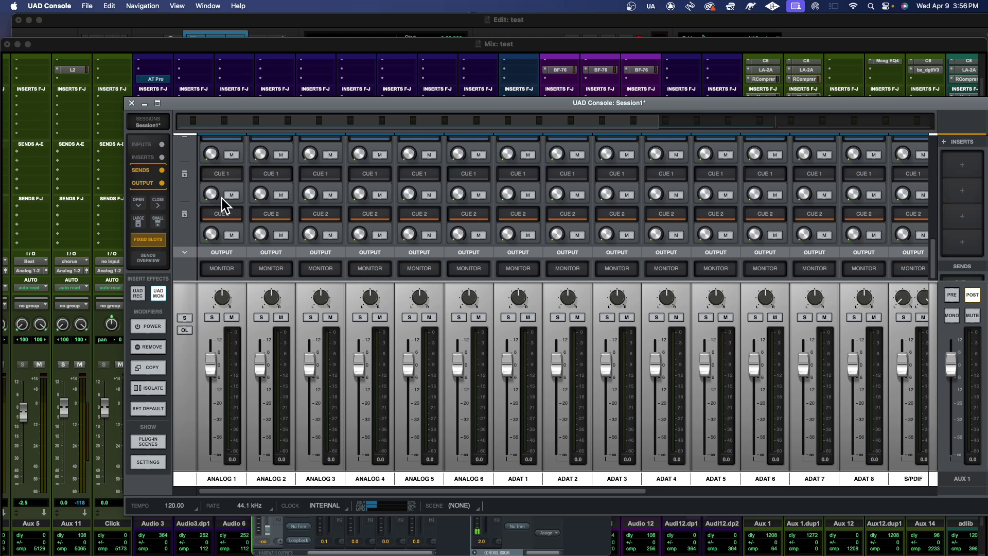
{"action": "scroll", "coordinate": [222, 196], "scroll_direction": "up", "scroll_amount": 5}
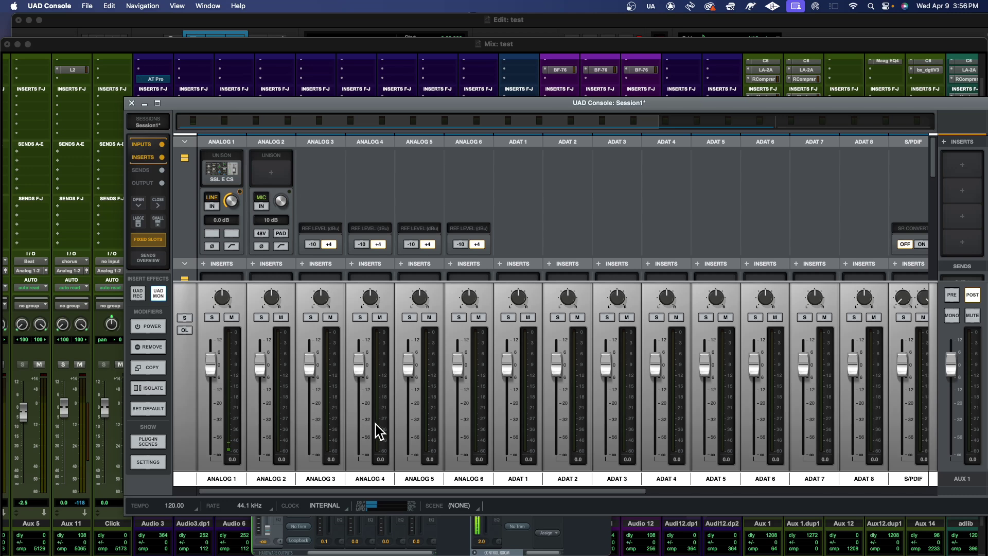
Switch to the Pro Tools Mix window and move it higher so the full channel strips are in view.
{"action": "left_click", "coordinate": [91, 451]}
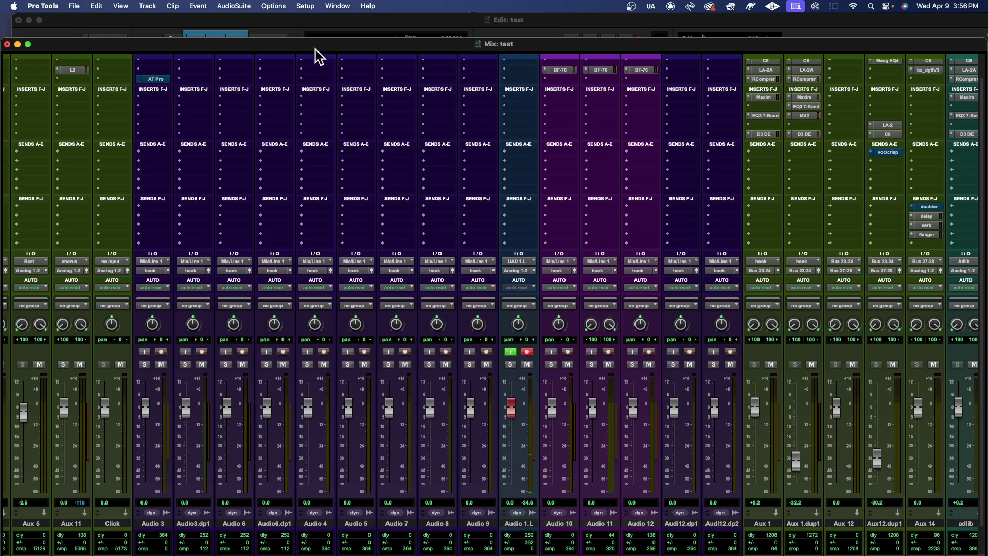
{"action": "left_click_drag", "start_coordinate": [315, 45], "coordinate": [339, 21]}
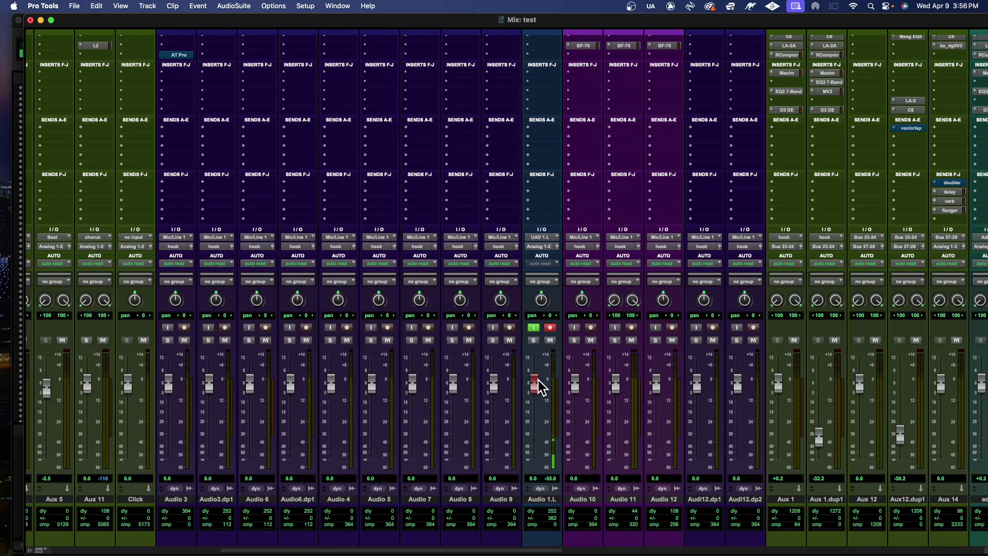
Open the I/O Setup, view the output mapping choices of the Analog 1-2 bus, and cancel the setup without changing the mapping.
{"action": "scroll", "coordinate": [567, 277], "scroll_direction": "up", "scroll_amount": 2}
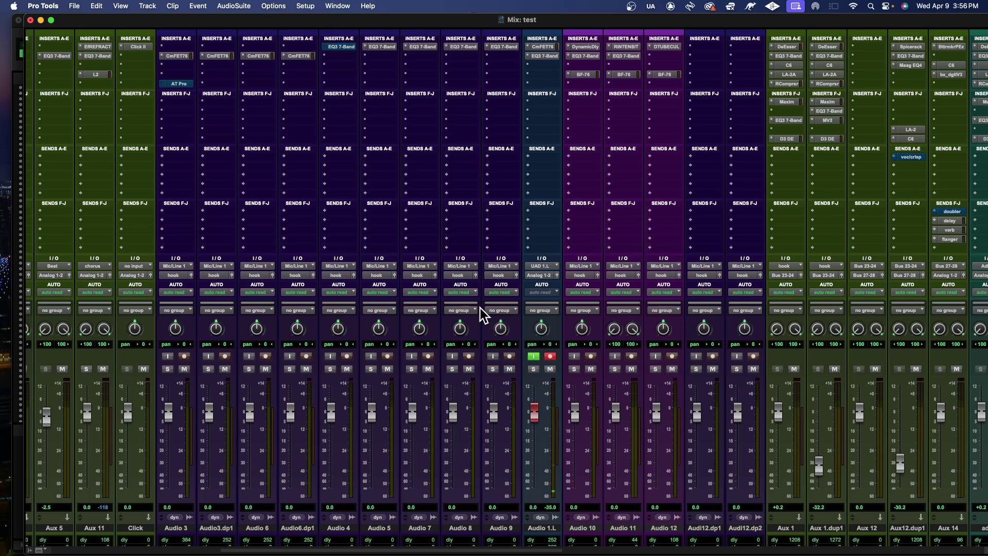
{"action": "left_click", "coordinate": [305, 6]}
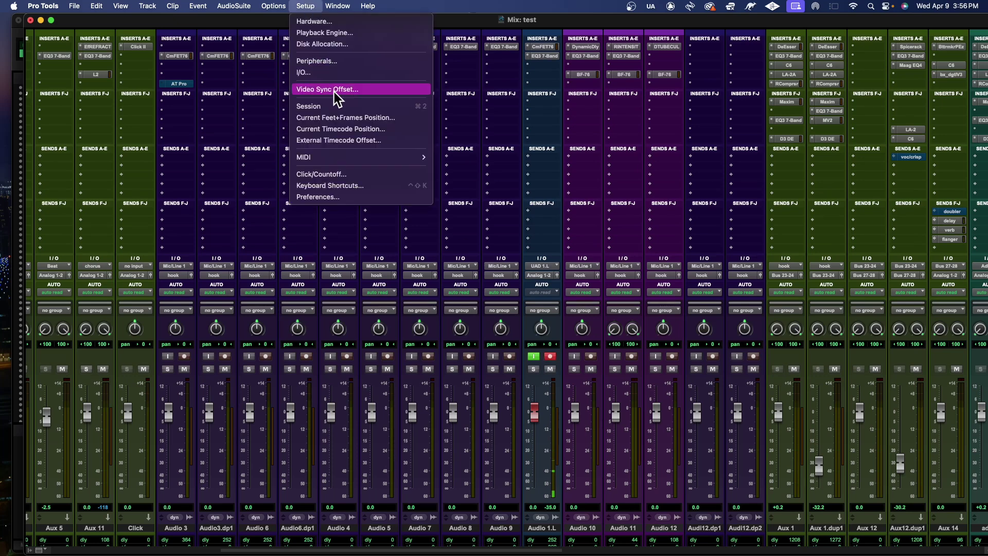
{"action": "left_click", "coordinate": [355, 73]}
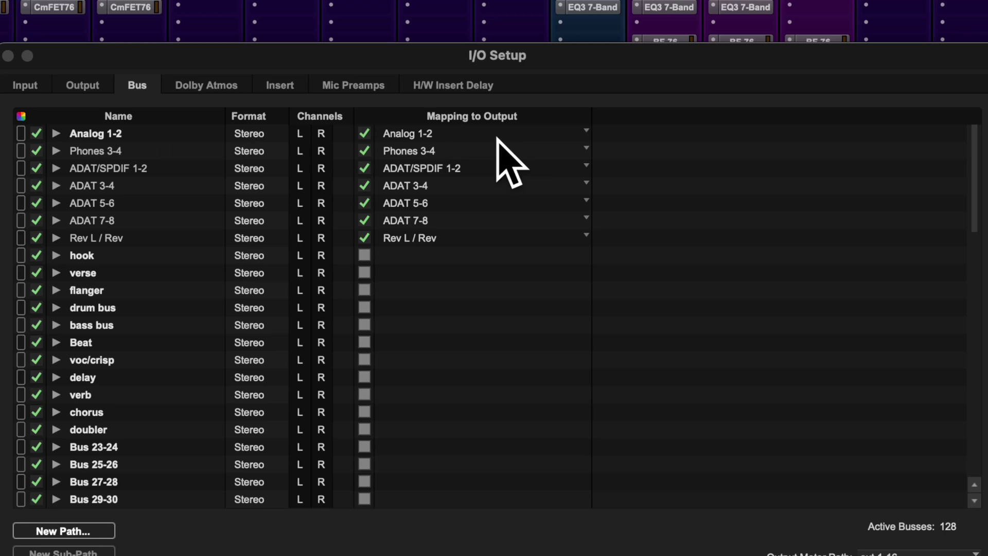
{"action": "left_click", "coordinate": [458, 133]}
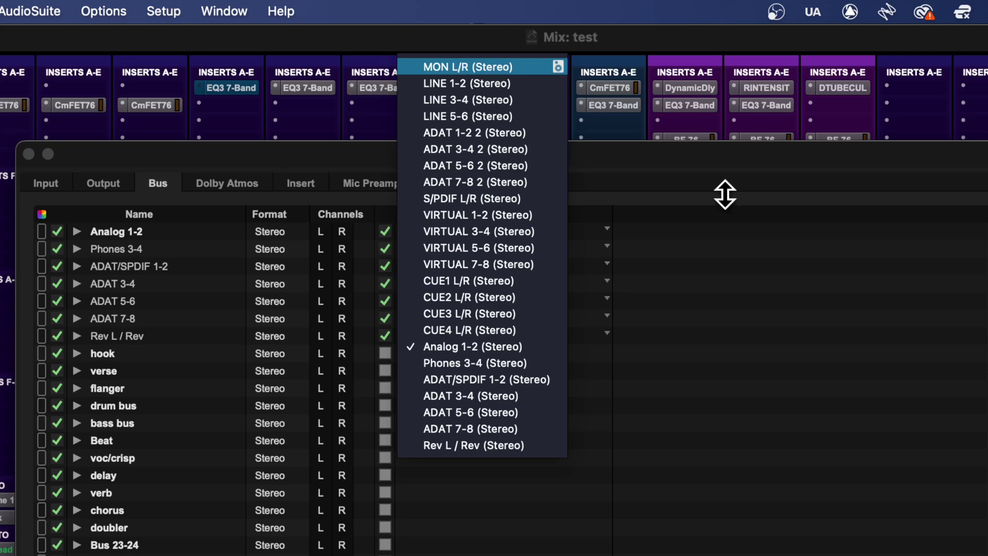
{"action": "left_click", "coordinate": [806, 404]}
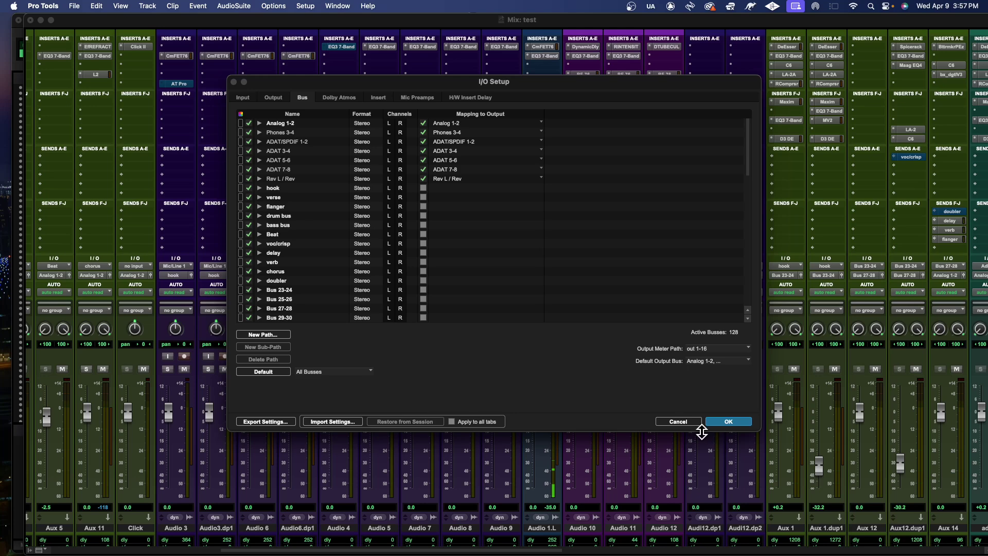
{"action": "left_click", "coordinate": [685, 422]}
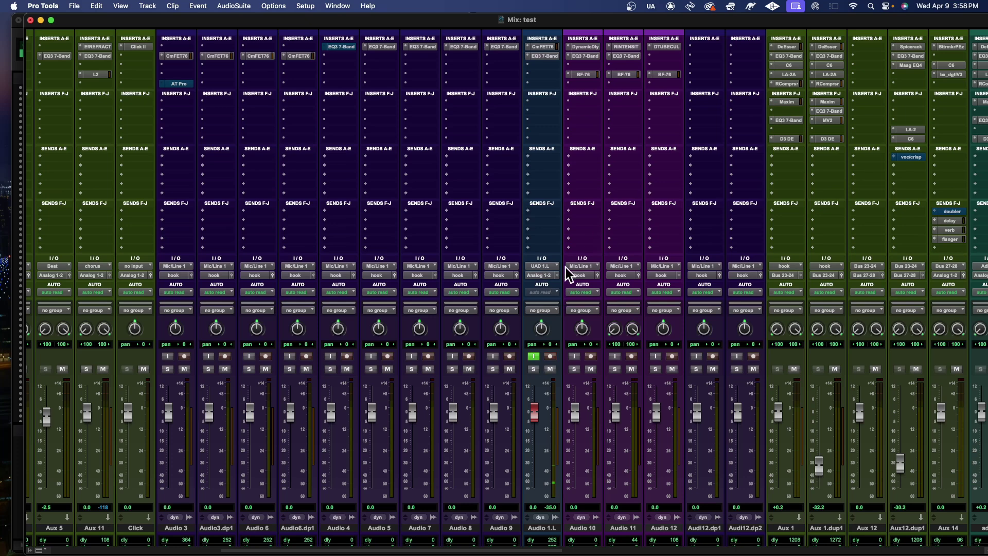
View the available interface inputs for the Audio 1.L track and close the list without changing its input.
{"action": "left_click", "coordinate": [542, 268]}
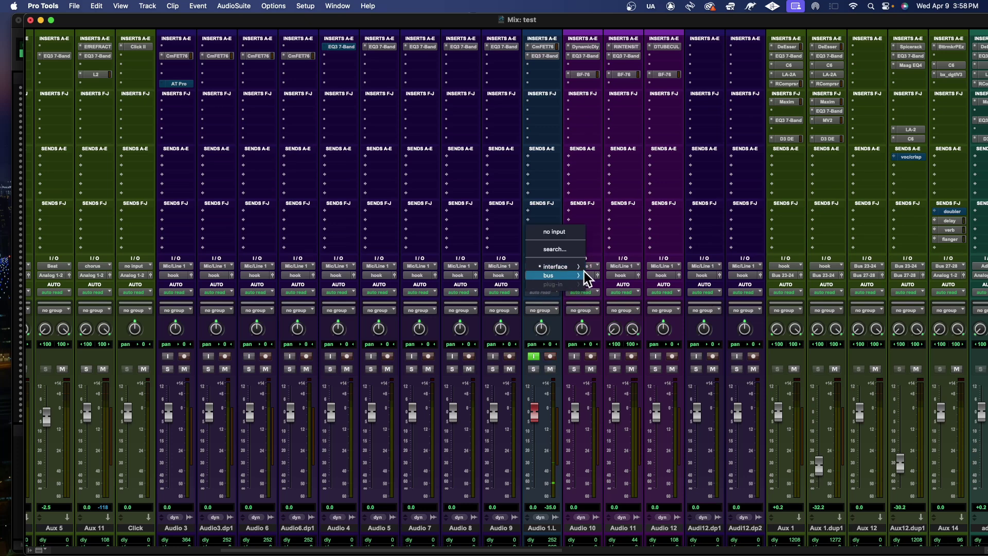
{"action": "mouse_move", "coordinate": [585, 267]}
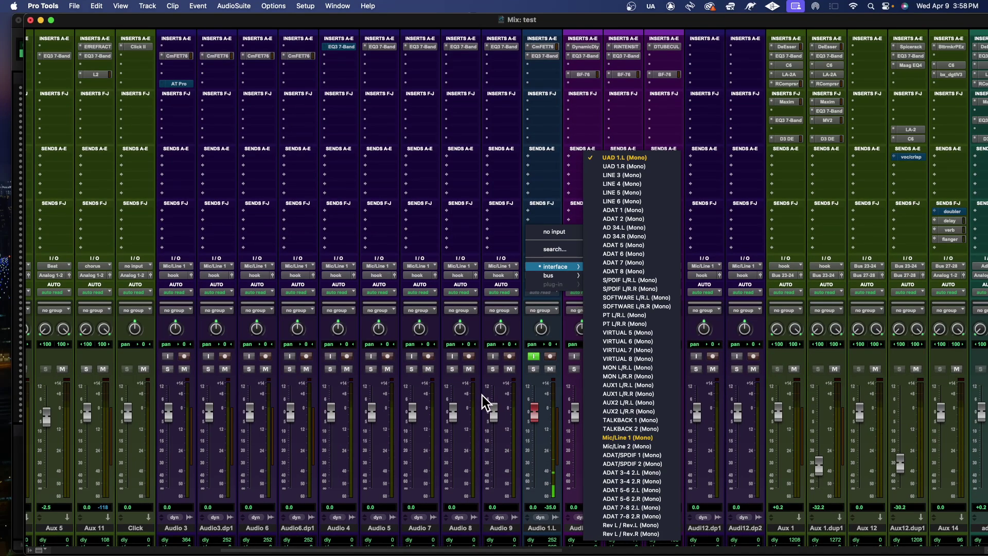
{"action": "left_click", "coordinate": [491, 411]}
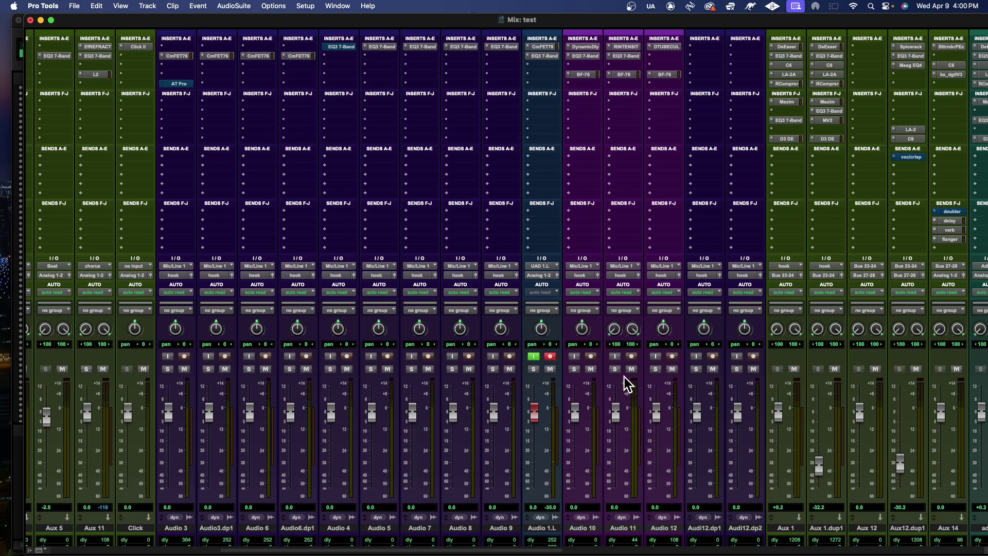
Switch to OBS and bring its main window with the recording controls to the front.
{"action": "mouse_move", "coordinate": [4, 401]}
{"action": "mouse_move", "coordinate": [2, 402]}
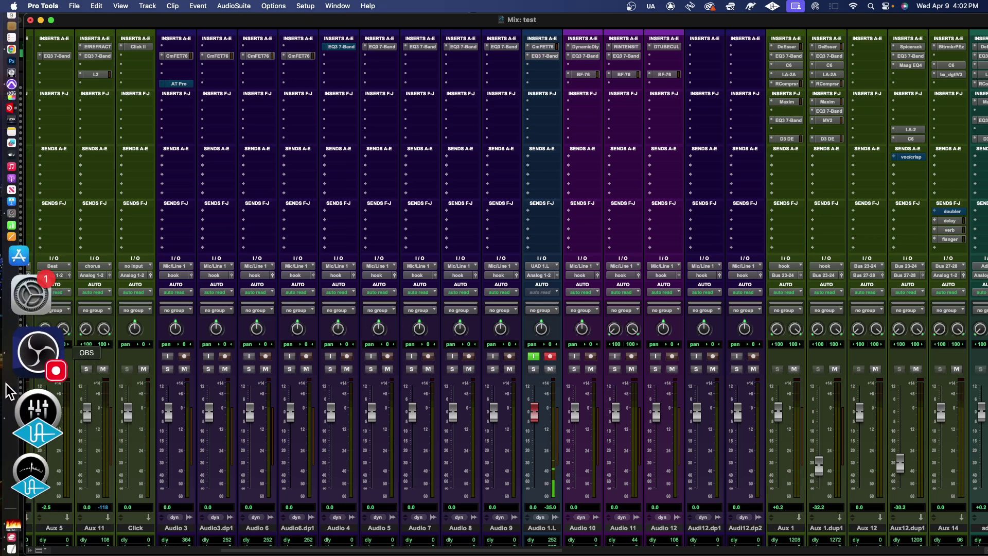
{"action": "left_click", "coordinate": [25, 383]}
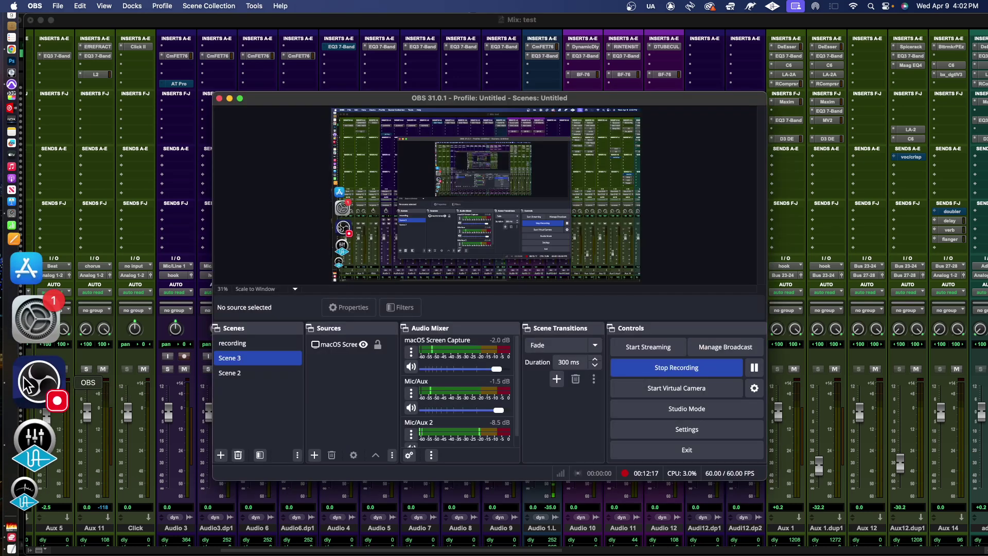